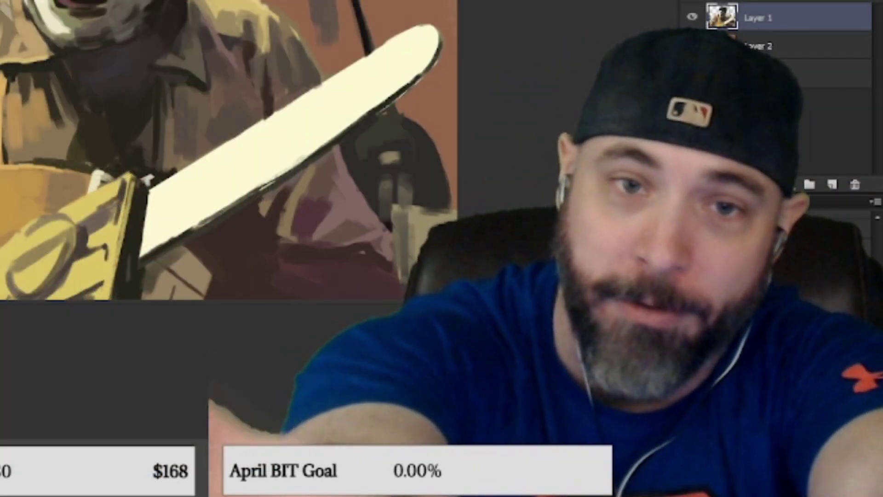
Add a new layer and position the Leatherface reference photo over the painting.
key("ctrl+shift+n")
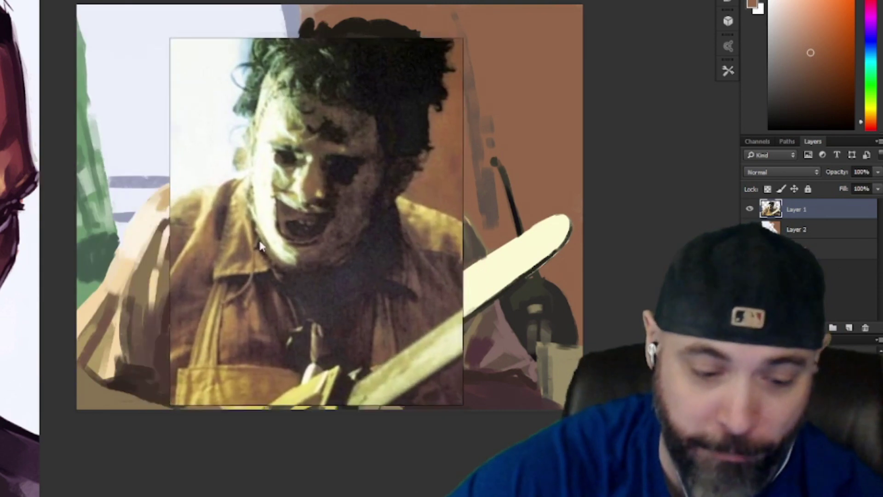
left_click_drag(290, 228, 349, 202)
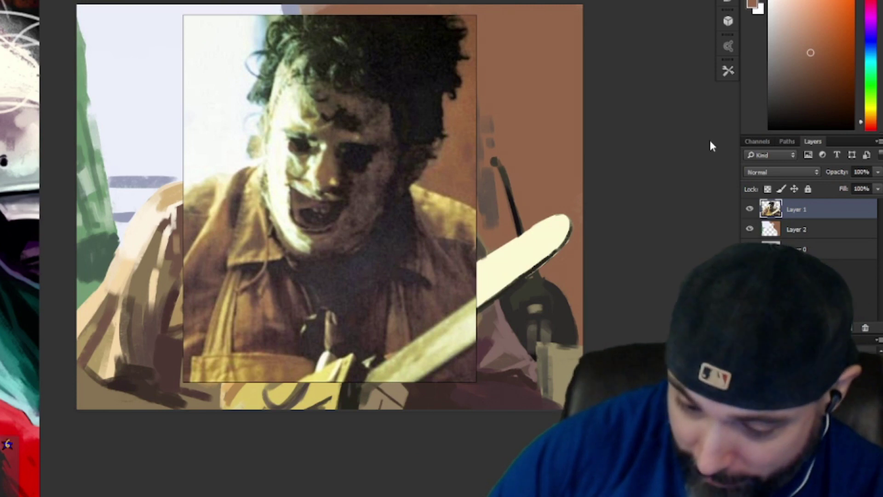
Move the reference right, hide the painting, and paint a cream stroke with a dark eye dab.
left_click_drag(403, 216, 645, 224)
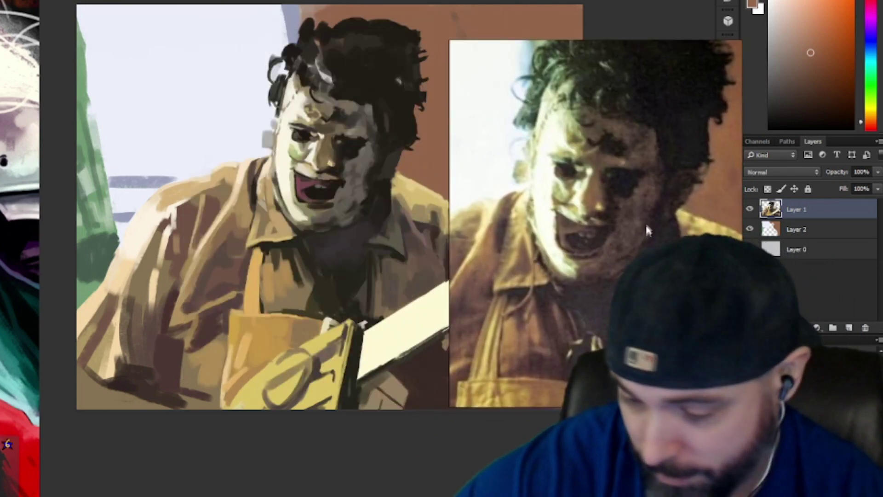
left_click(751, 210)
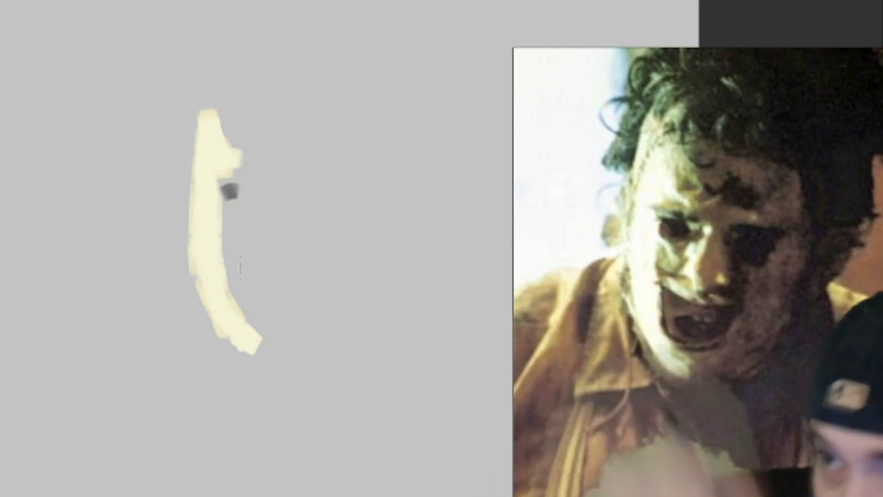
left_click_drag(222, 189, 238, 193)
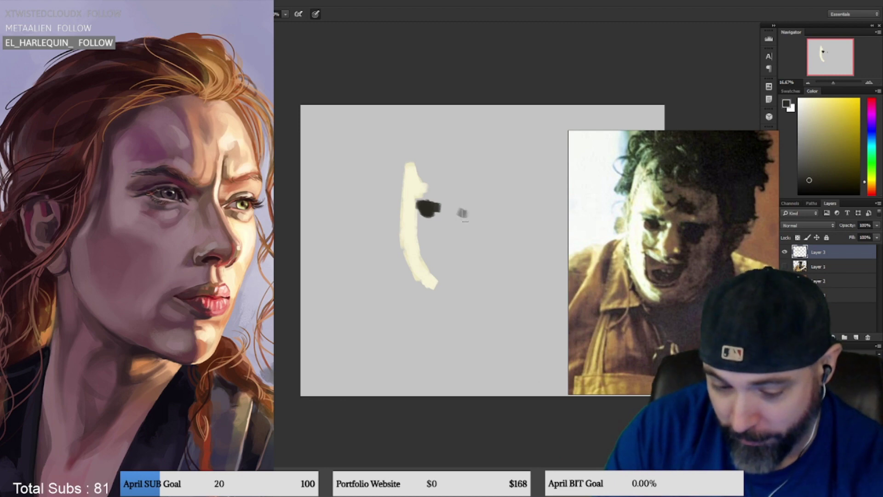
Paint the second dark eye socket and an olive brow plane across the face.
left_click_drag(463, 212, 472, 213)
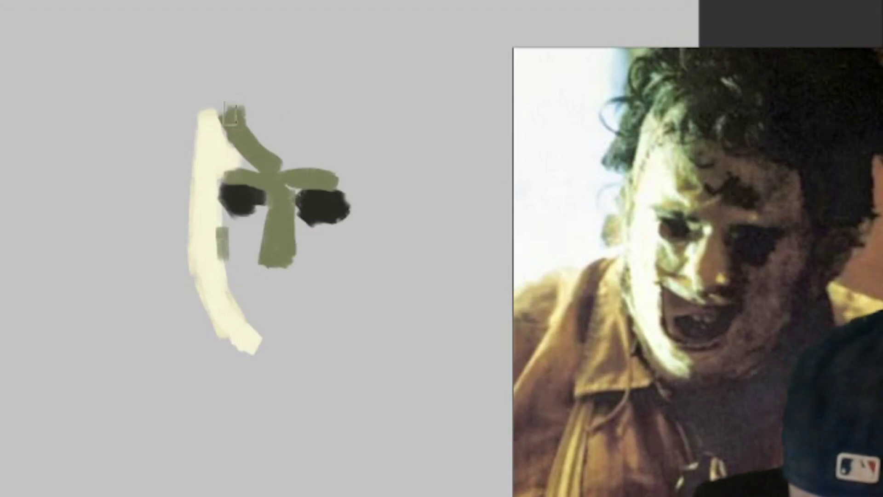
left_click_drag(240, 111, 387, 131)
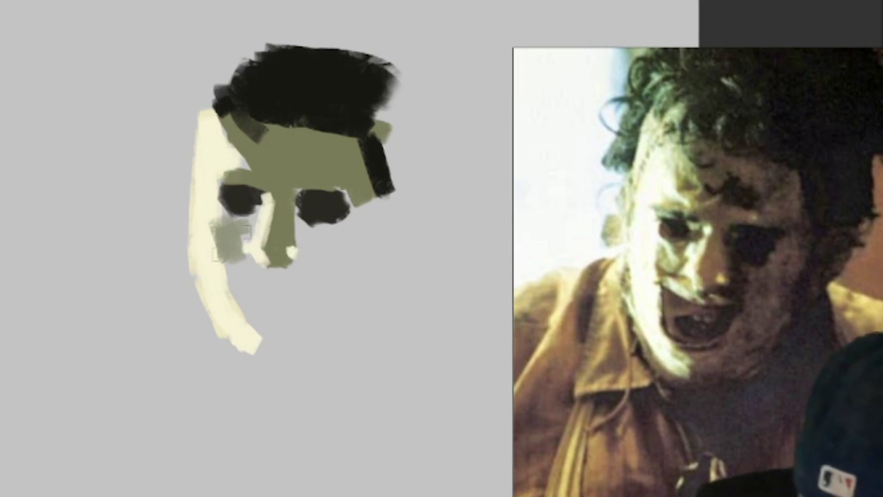
Add light cream dabs to the nose tip and under the left eye.
left_click(289, 246, "alt")
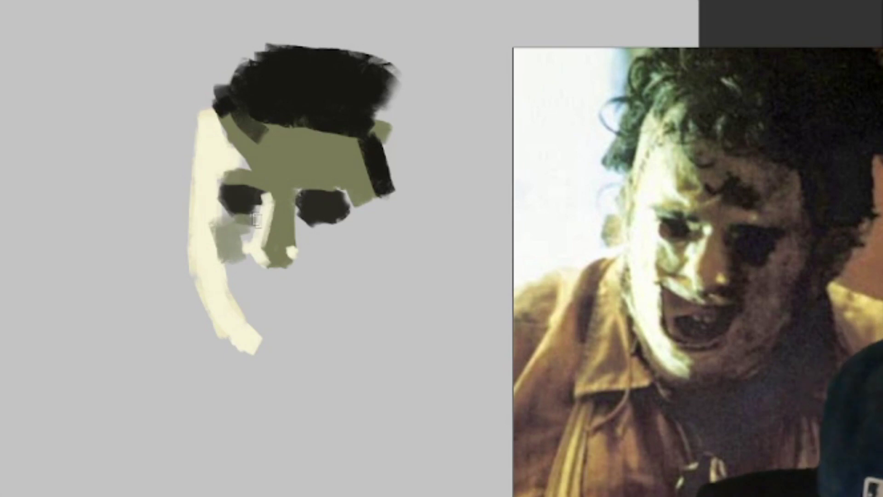
left_click_drag(249, 219, 259, 209)
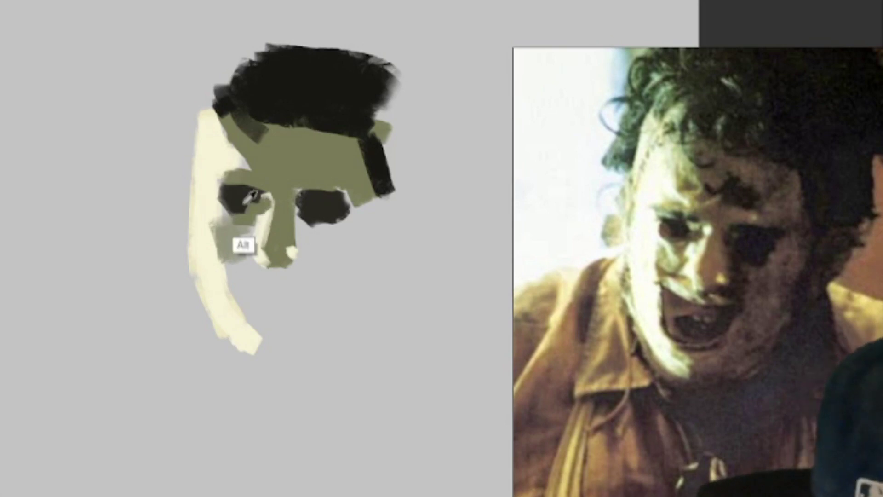
left_click(252, 198, "alt")
left_click_drag(238, 242, 246, 217)
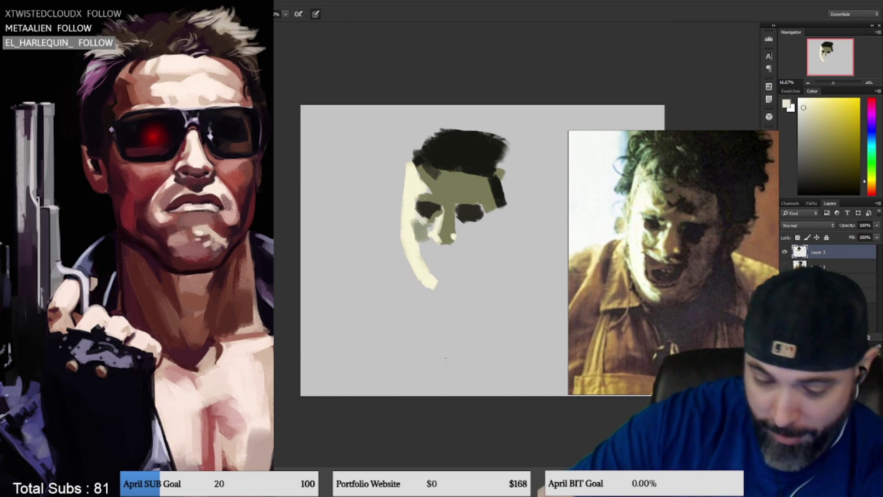
Paint a dark maroon open mouth with a curve beneath it.
left_click(872, 106)
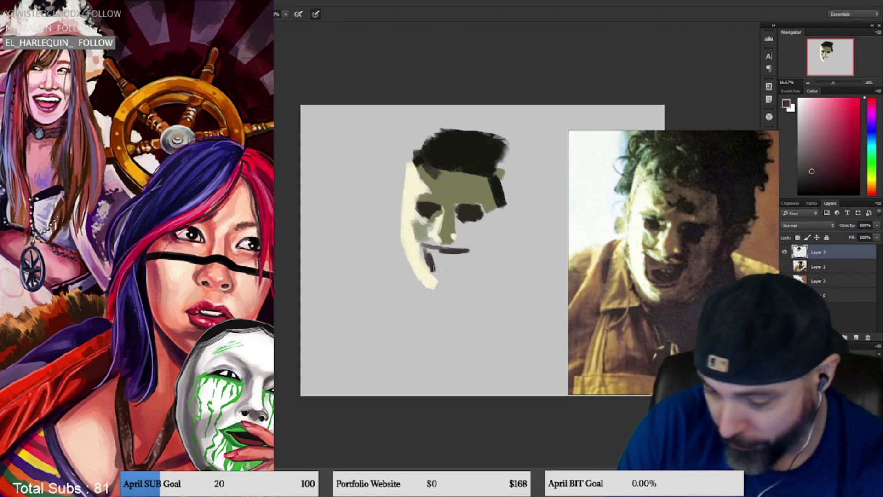
left_click_drag(432, 261, 470, 264)
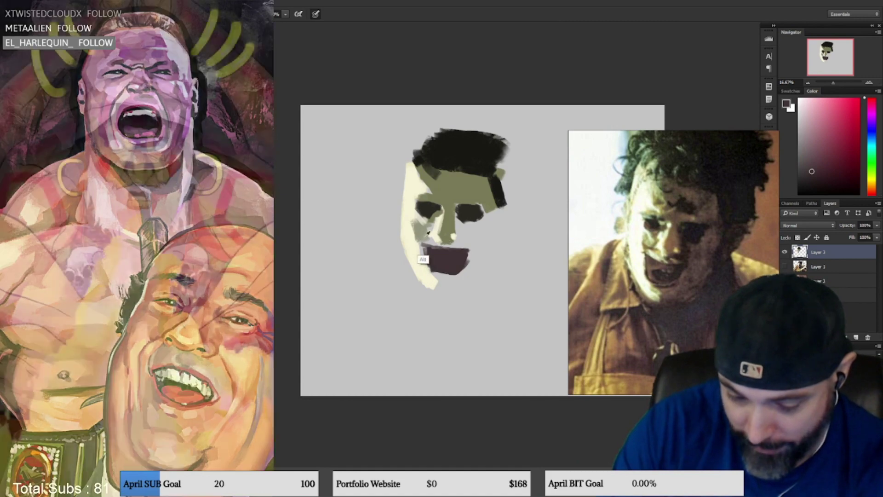
left_click(423, 261, "alt")
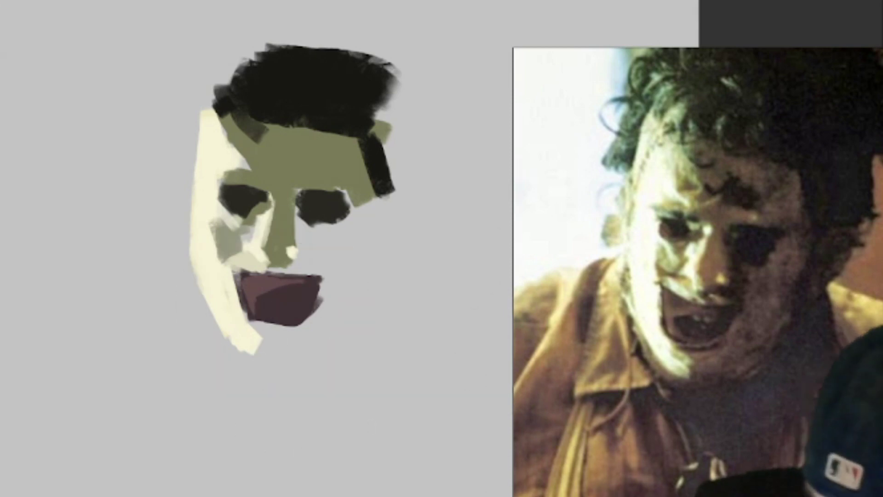
left_click_drag(259, 300, 288, 317)
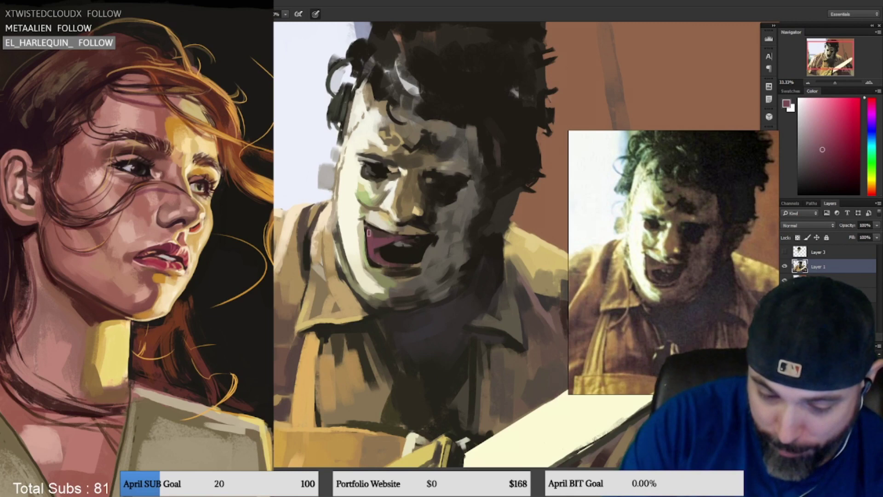
Sample orange, dark red and yellow tones from Leatherface's open mouth for painting.
left_click(379, 238, "alt")
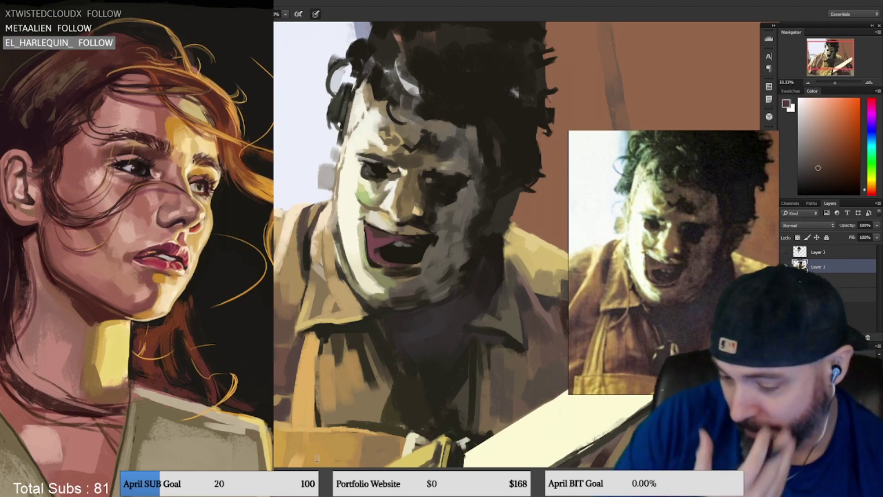
left_click(391, 263, "alt")
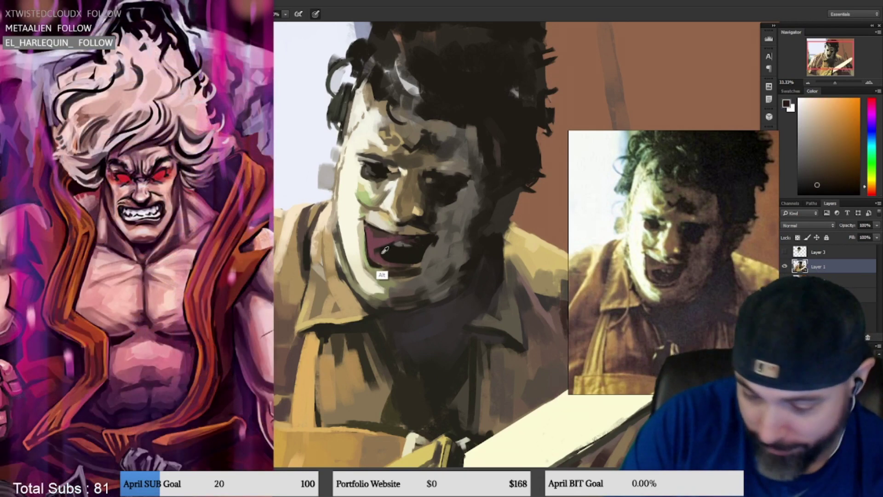
left_click(413, 260, "alt")
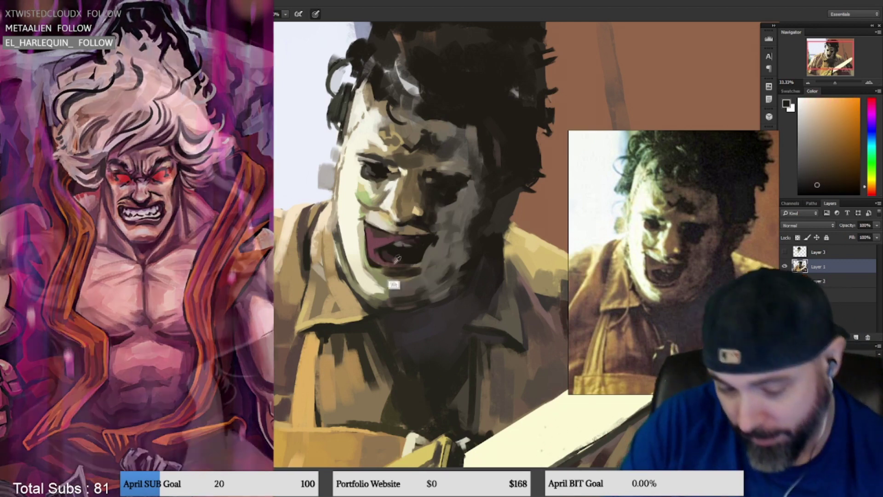
left_click(387, 258, "alt")
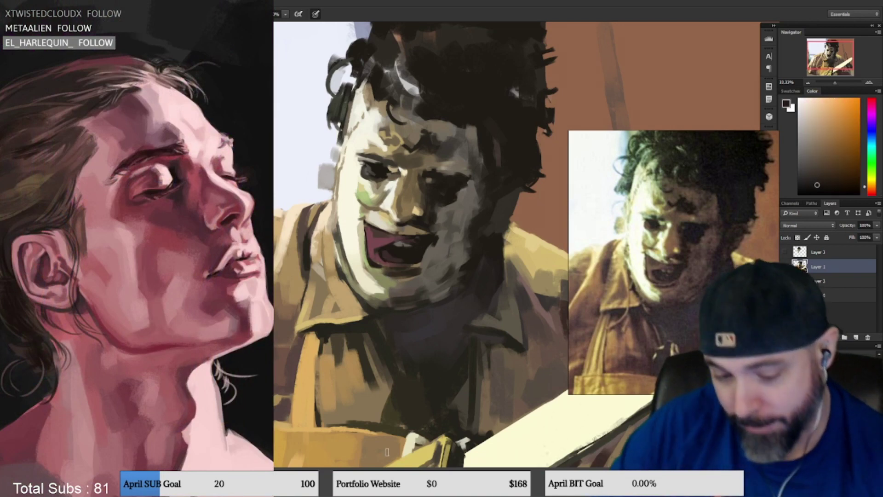
left_click(389, 243, "alt")
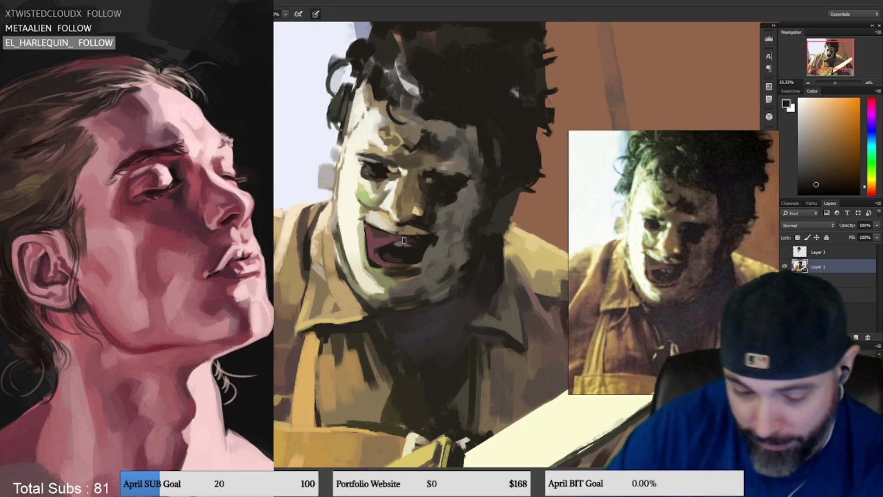
left_click(408, 194, "alt")
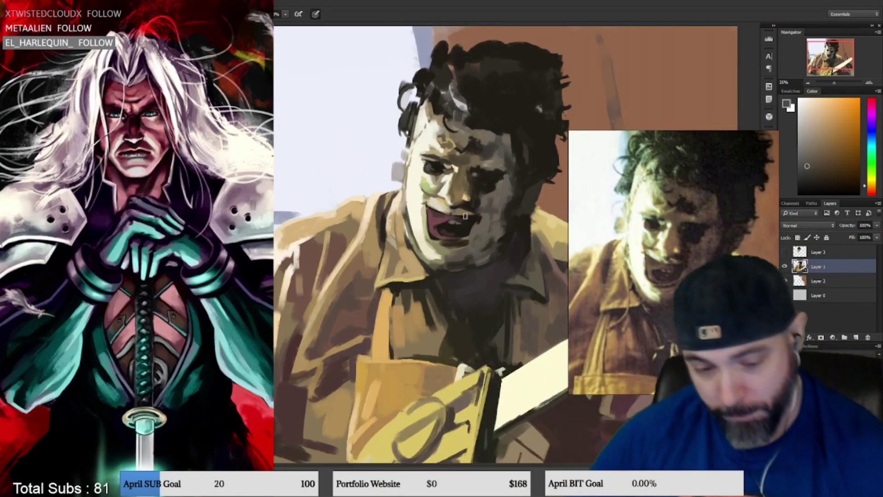
scroll(423, 276, "down", 3)
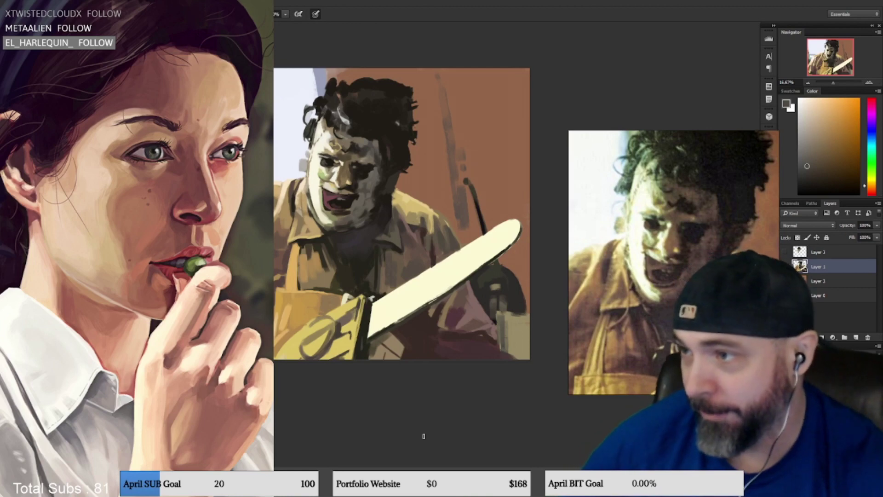
left_click_drag(369, 259, 406, 279)
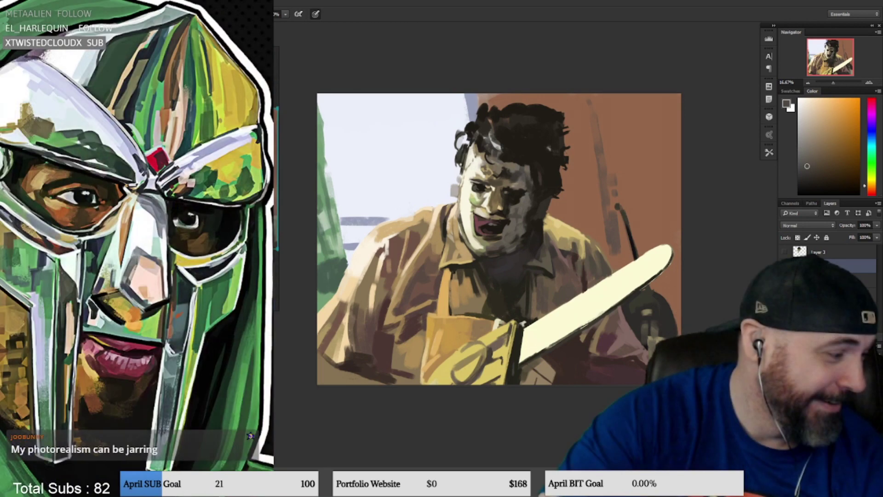
Bring a floating reference window over the painting and switch it to the cartoon doodle.
left_click_drag(483, 104, 551, 176)
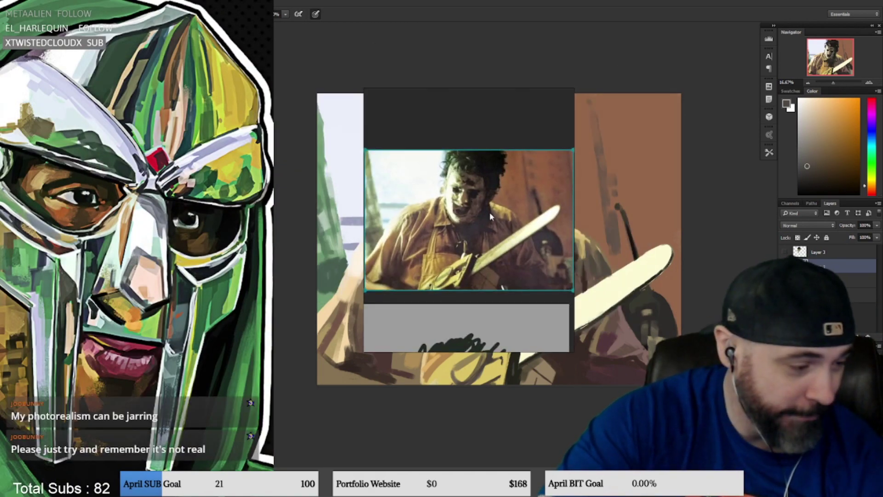
left_click_drag(490, 212, 479, 212)
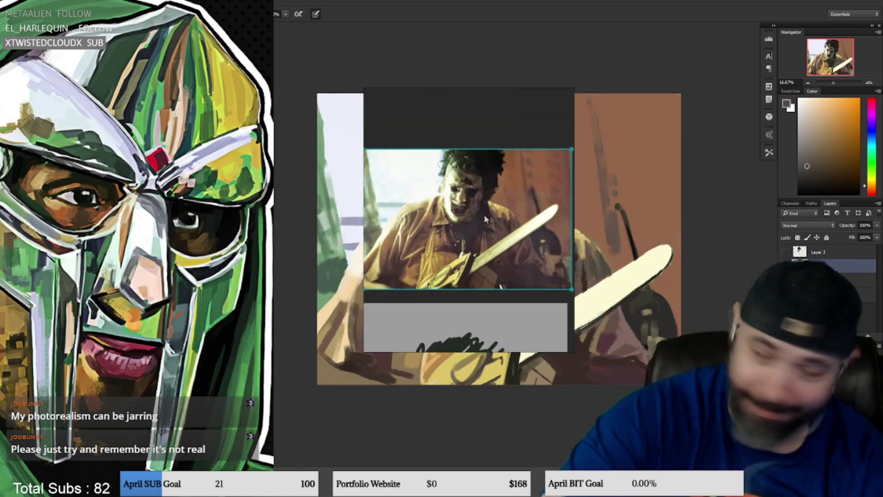